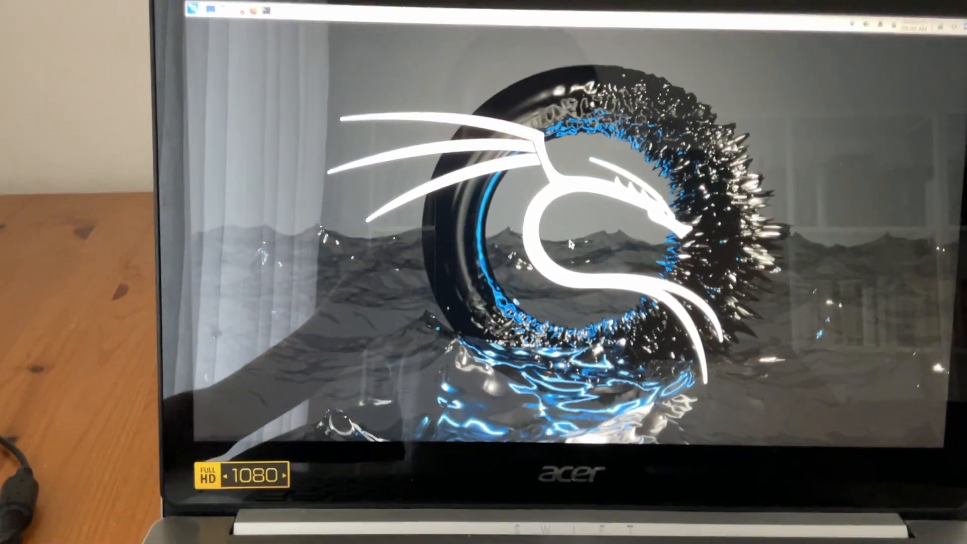
- Launch Kali Undercover Mode from the Applications menu so the desktop mimics Windows
left_click(201, 13)
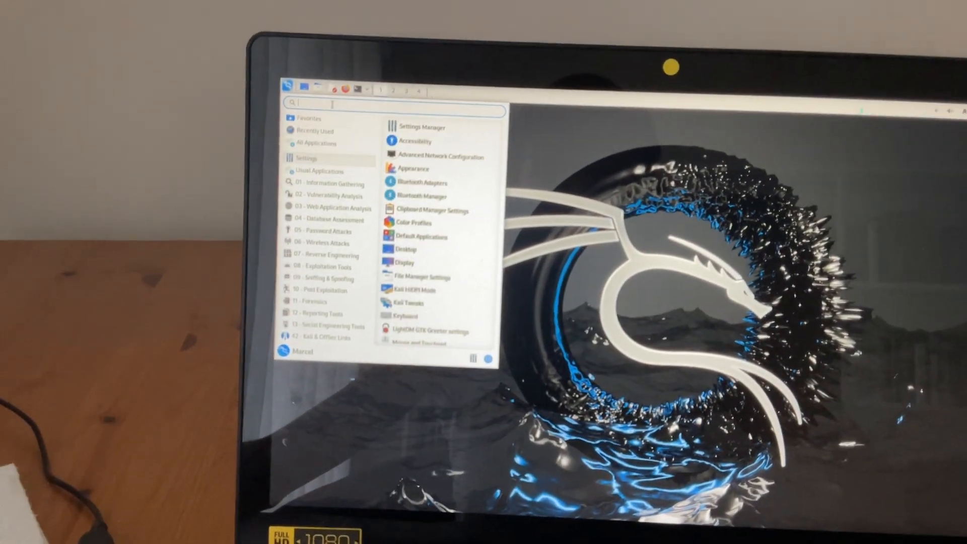
left_click(282, 86)
left_click(282, 86)
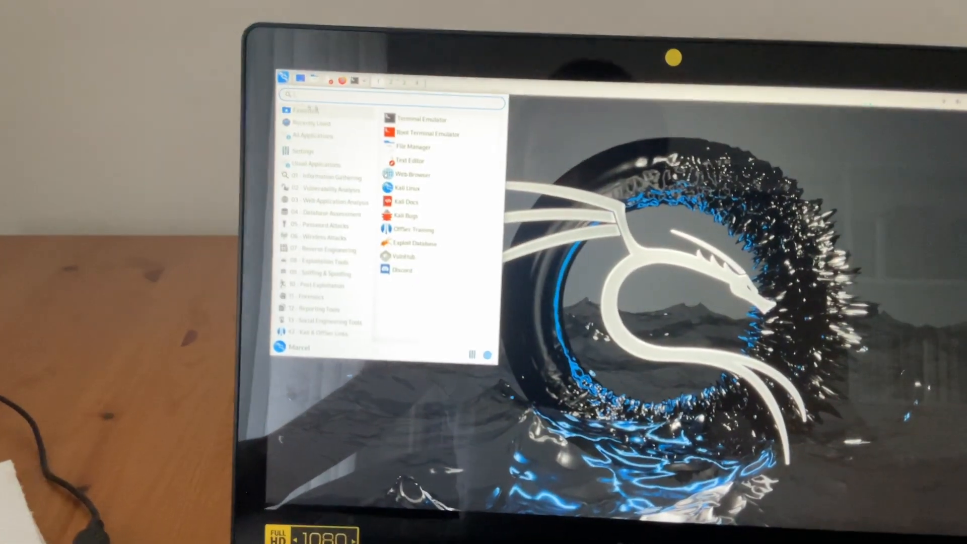
type("un")
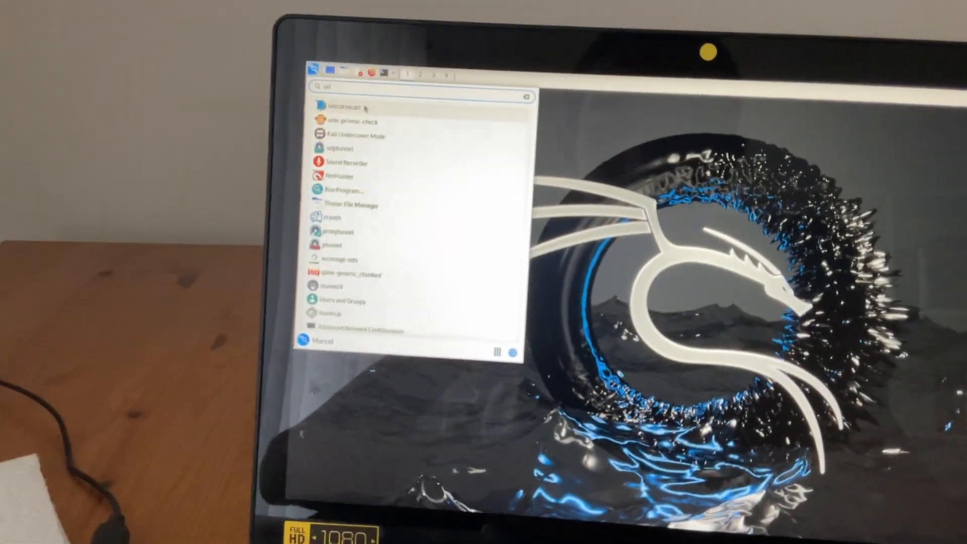
type("der")
left_click(352, 115)
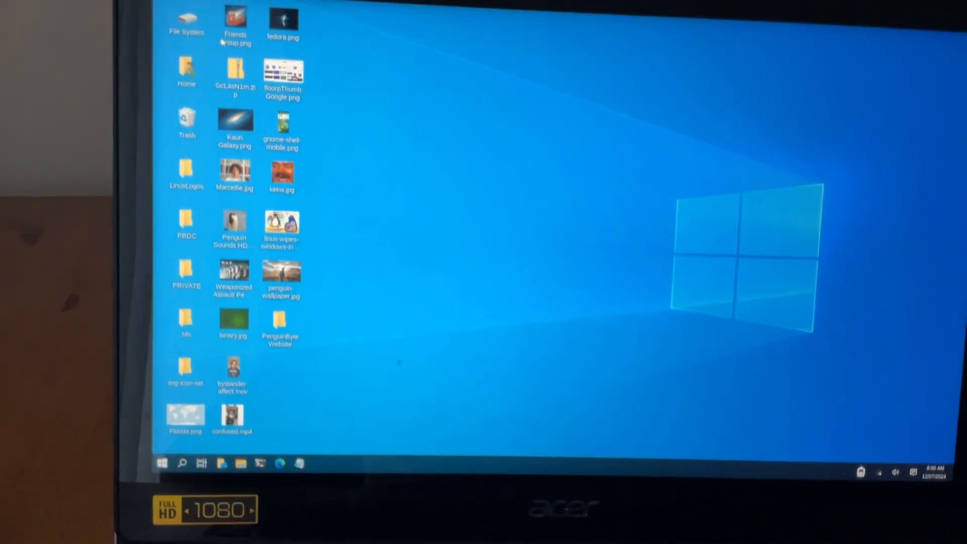
- Show and dismiss the Windows-style Start menu with the Super key
key("super")
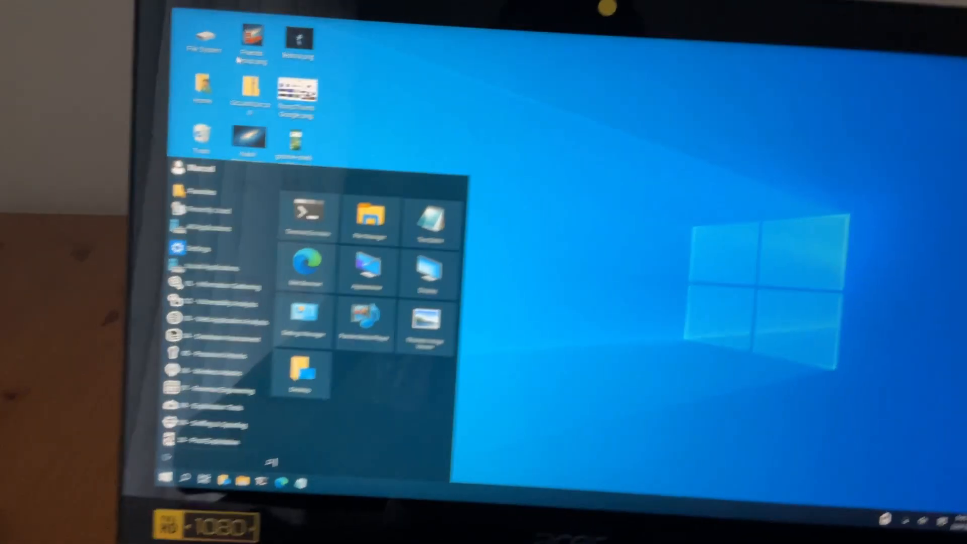
key("super")
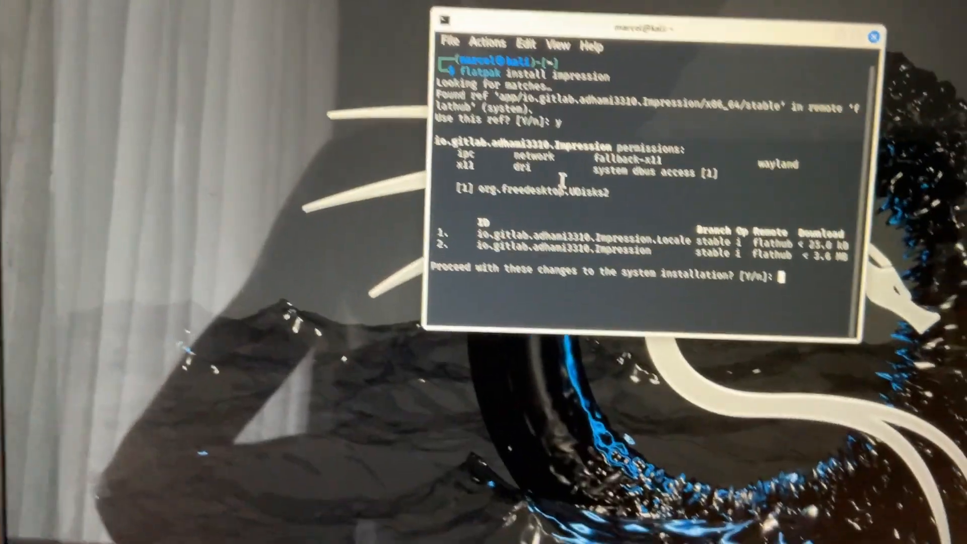
type("y")
- Confirm the Impression install, erase the USB drive, write the ISO and close Impression
key("Return")
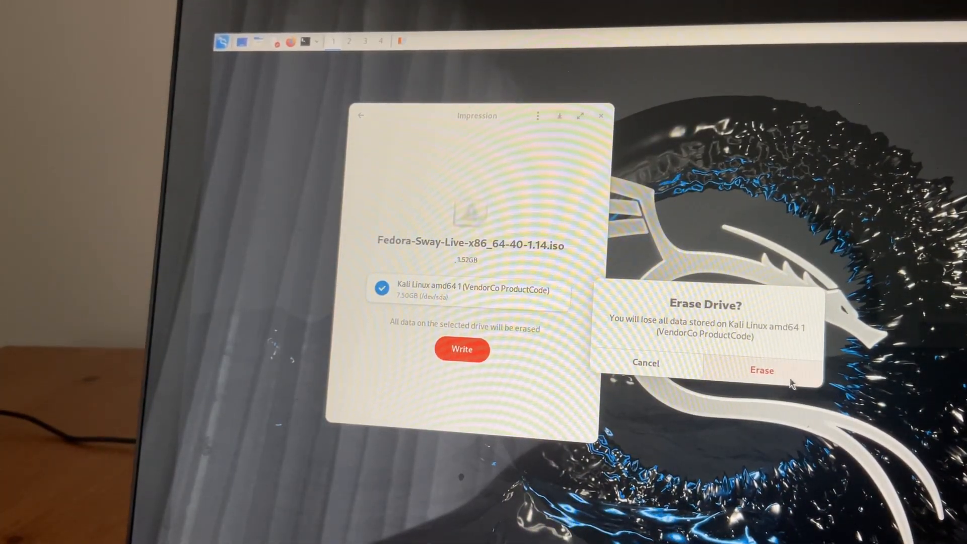
left_click(791, 384)
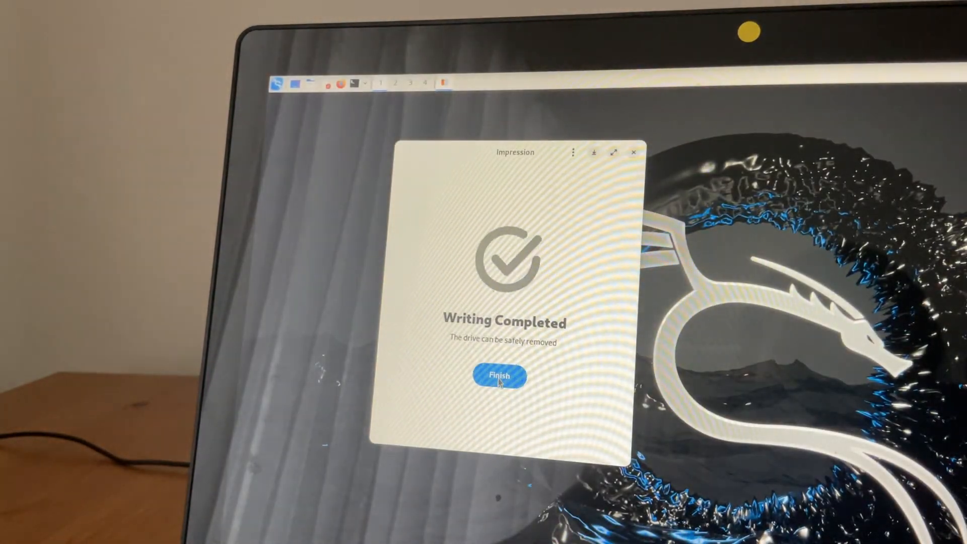
left_click(495, 380)
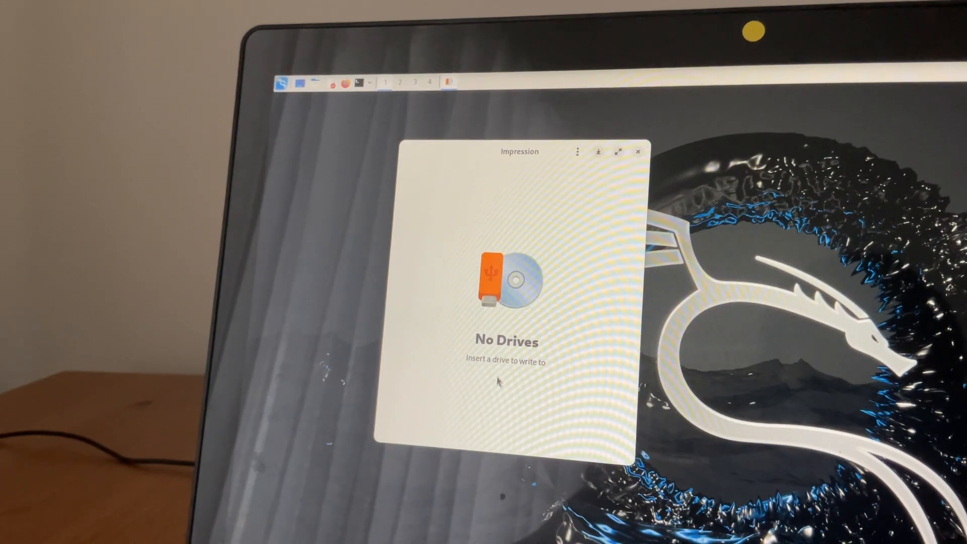
left_click(639, 154)
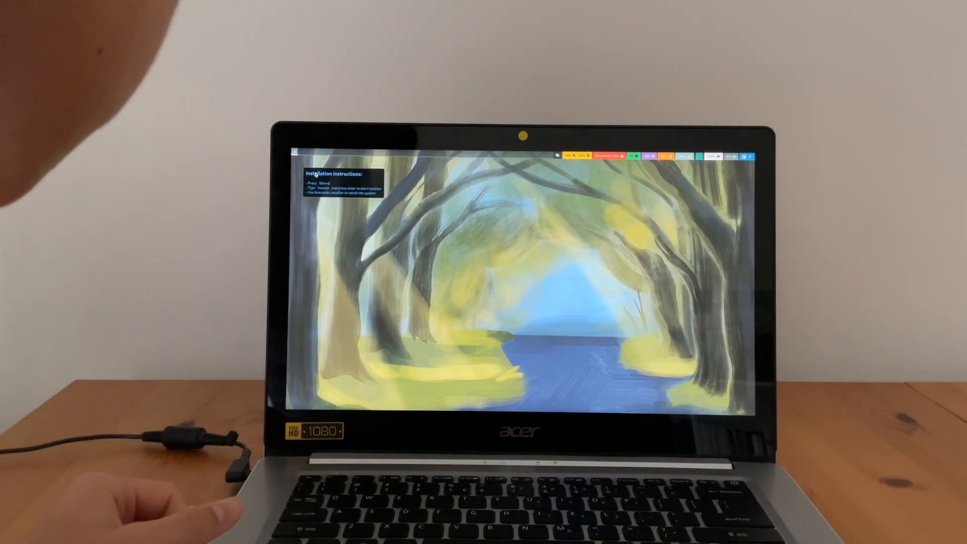
- Run a command from the Sway launcher to start the Anaconda live installer
key("super+d")
type("liveinst")
key("Return")
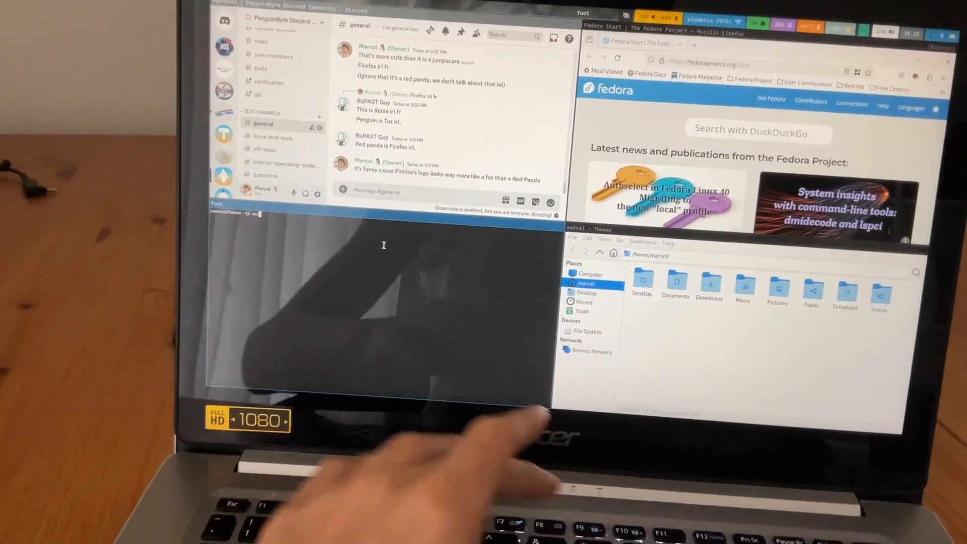
type("neo")
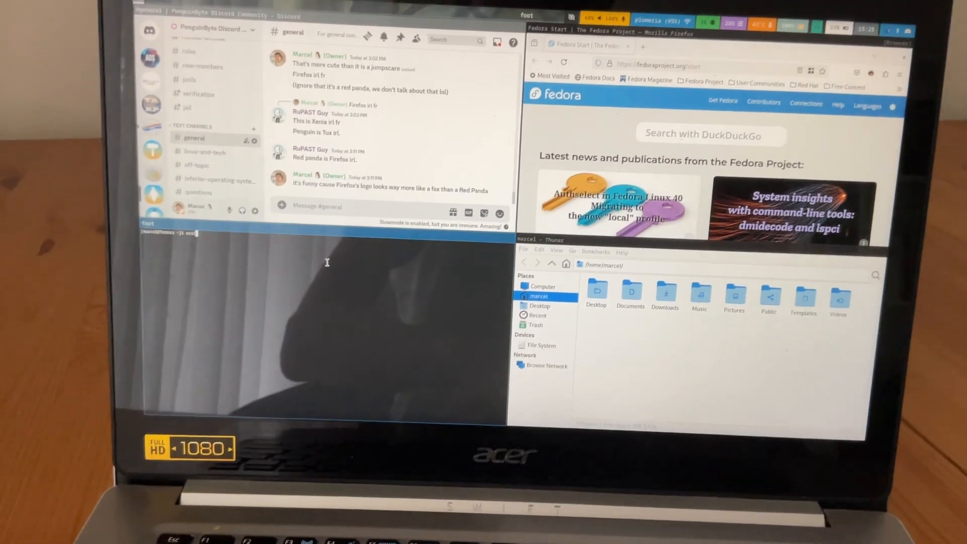
- Close the terminal, Thunar and Discord with Mod+Shift+Q and confirm quitting Firefox's tabs
key("super+shift+q")
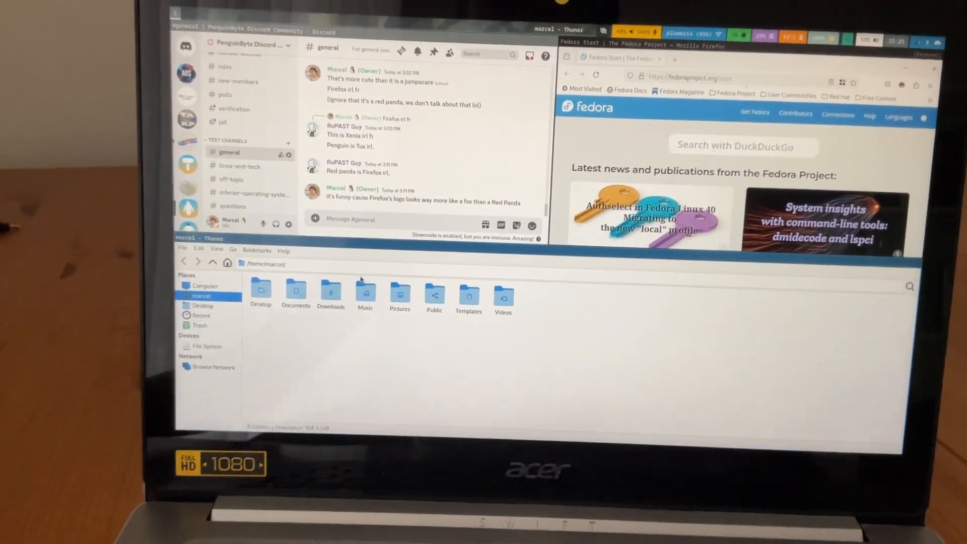
key("super+shift+q")
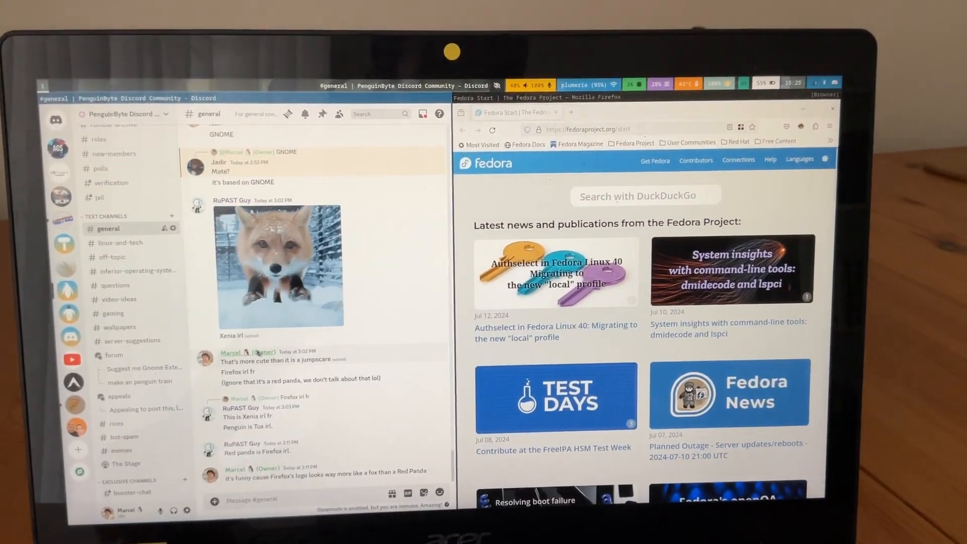
key("super+shift+q")
key("super+shift+q")
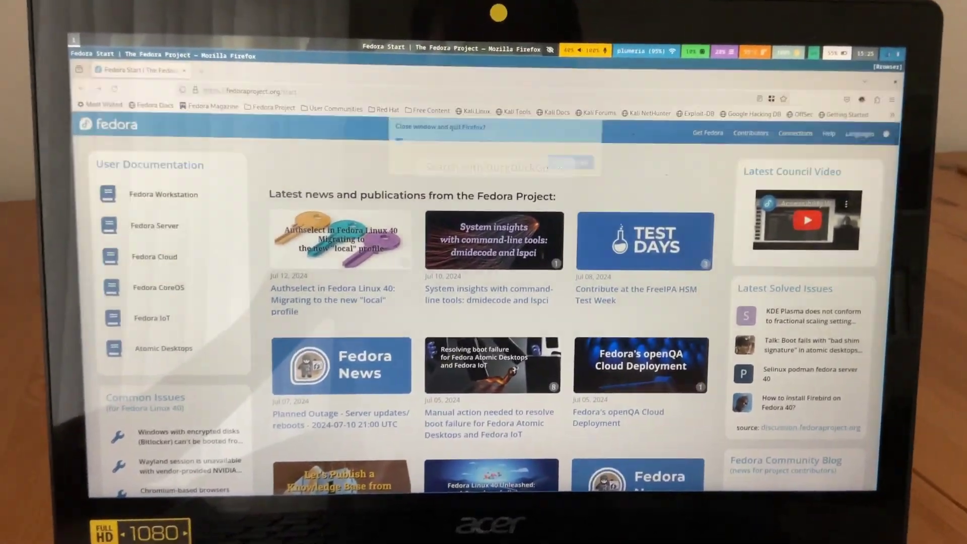
left_click(555, 149)
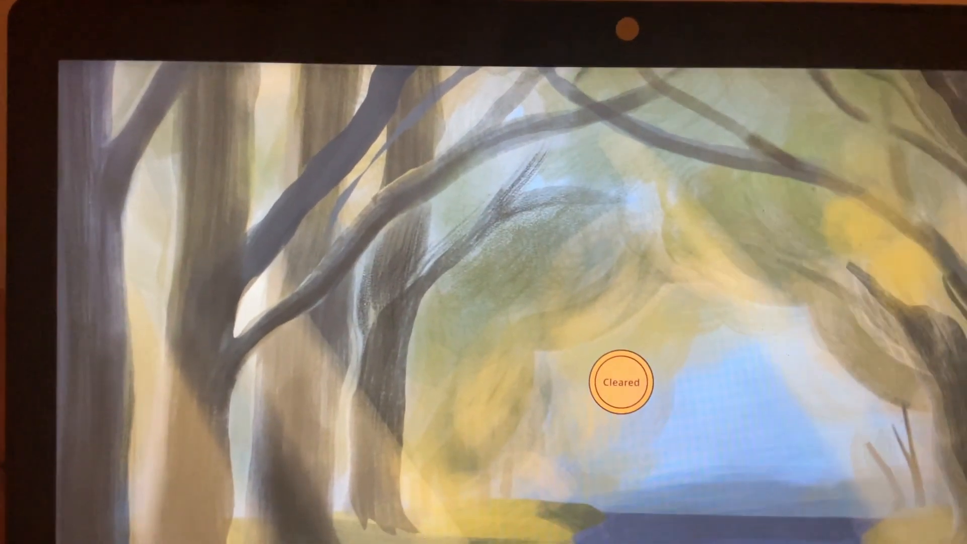
- Begin entering the swaylock password to unlock the session
key("super+space")
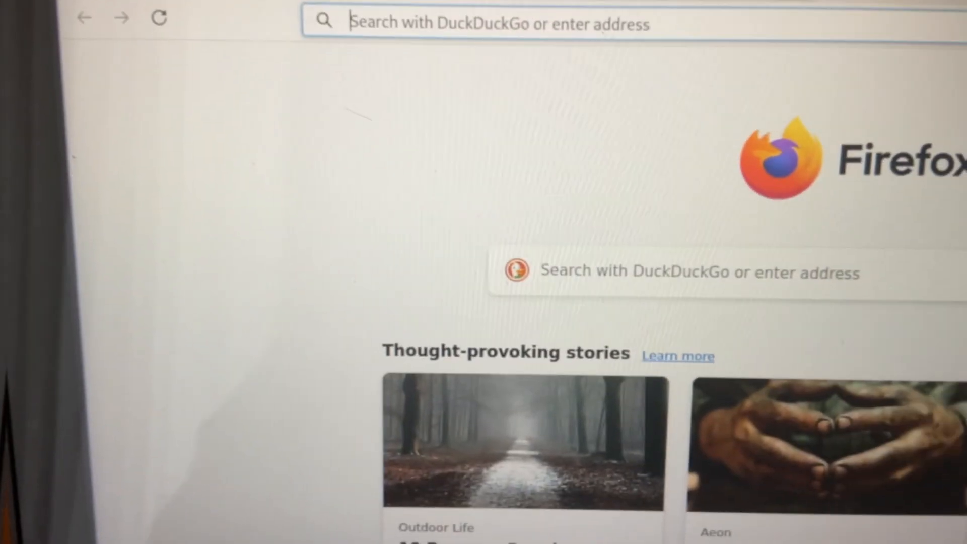
type("ке6н56")
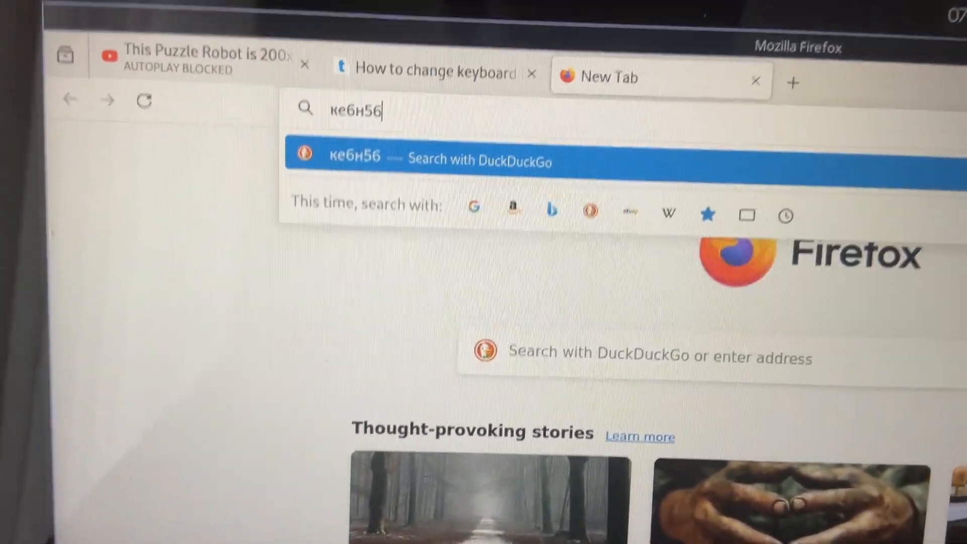
type("65")
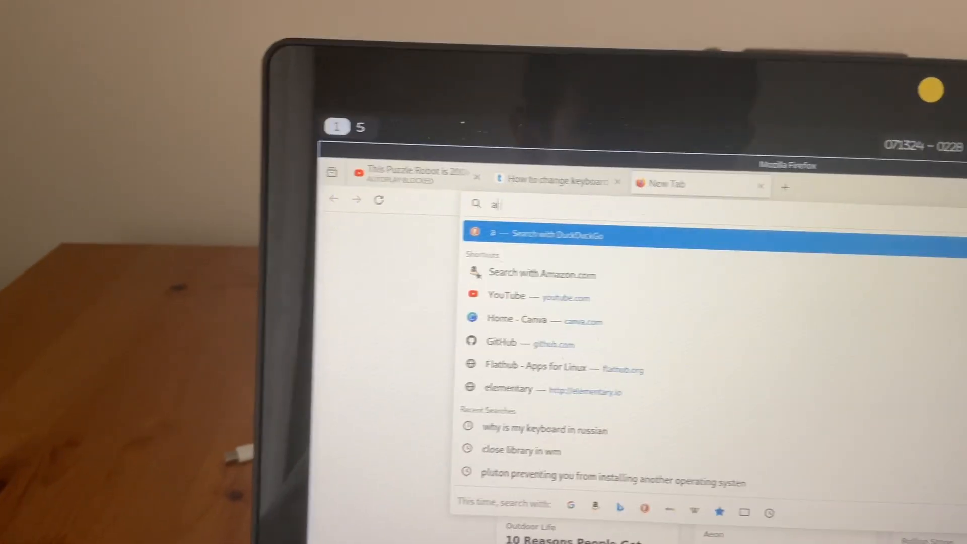
type("апавпапвап")
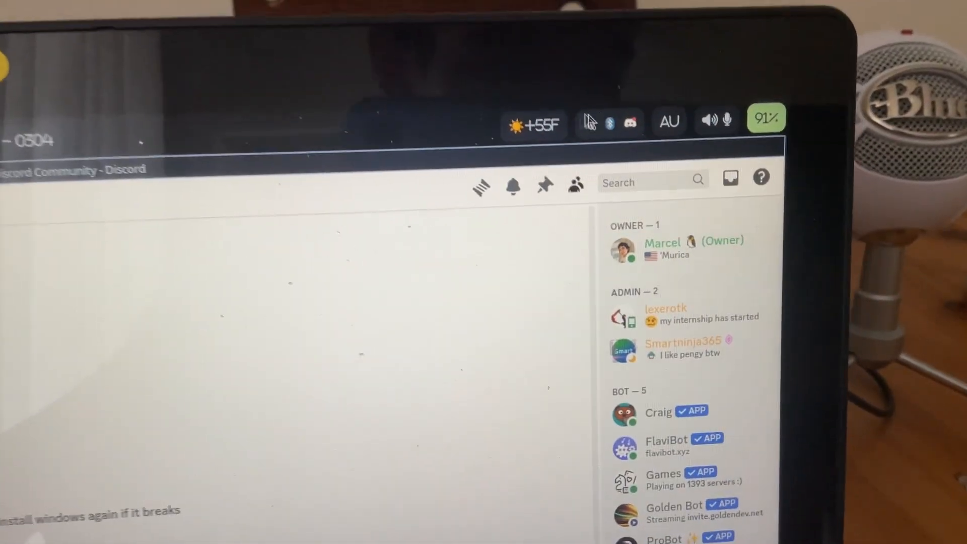
- Test typing in Discord's message search box, then clear the text
left_click(657, 184)
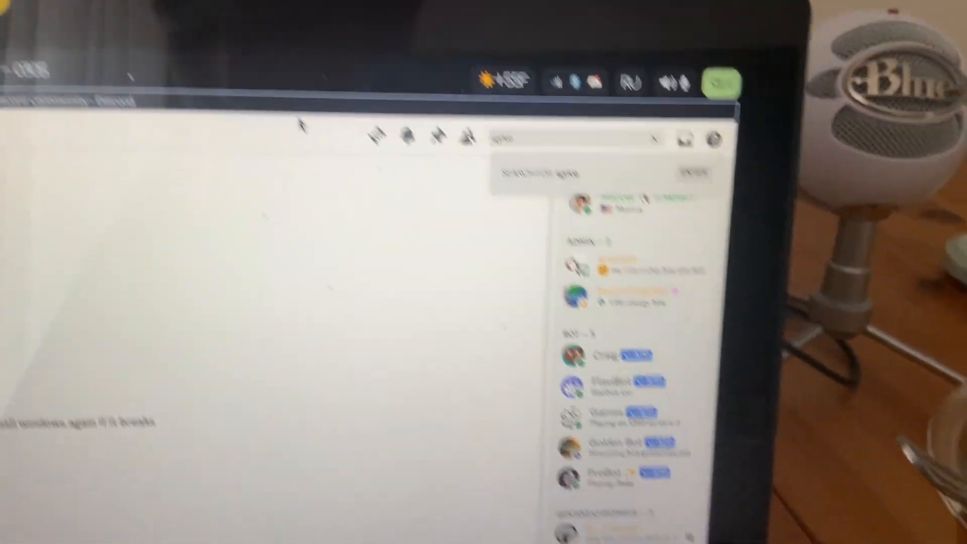
key("BackSpace")
key("BackSpace")
key("BackSpace")
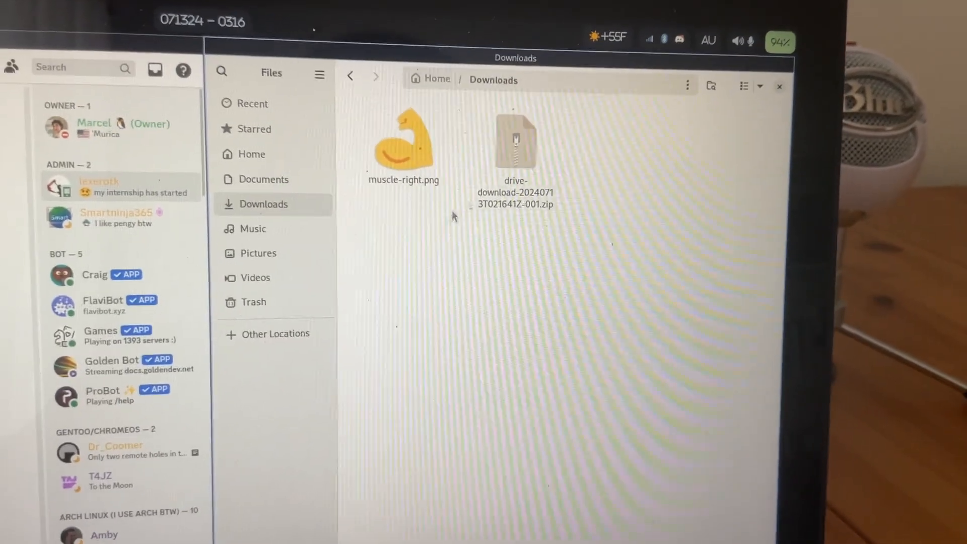
- Extract the drive-download zip in Downloads into its own folder
double_click(522, 150)
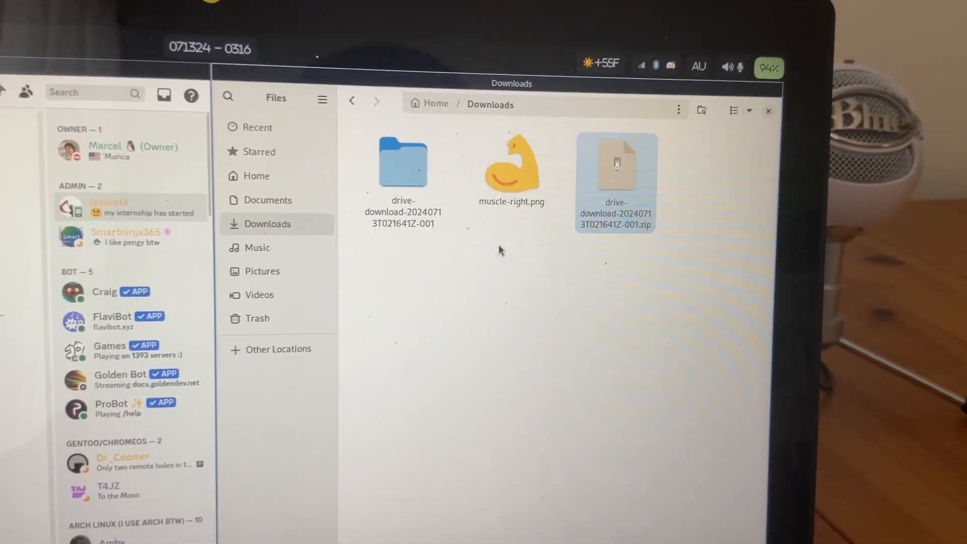